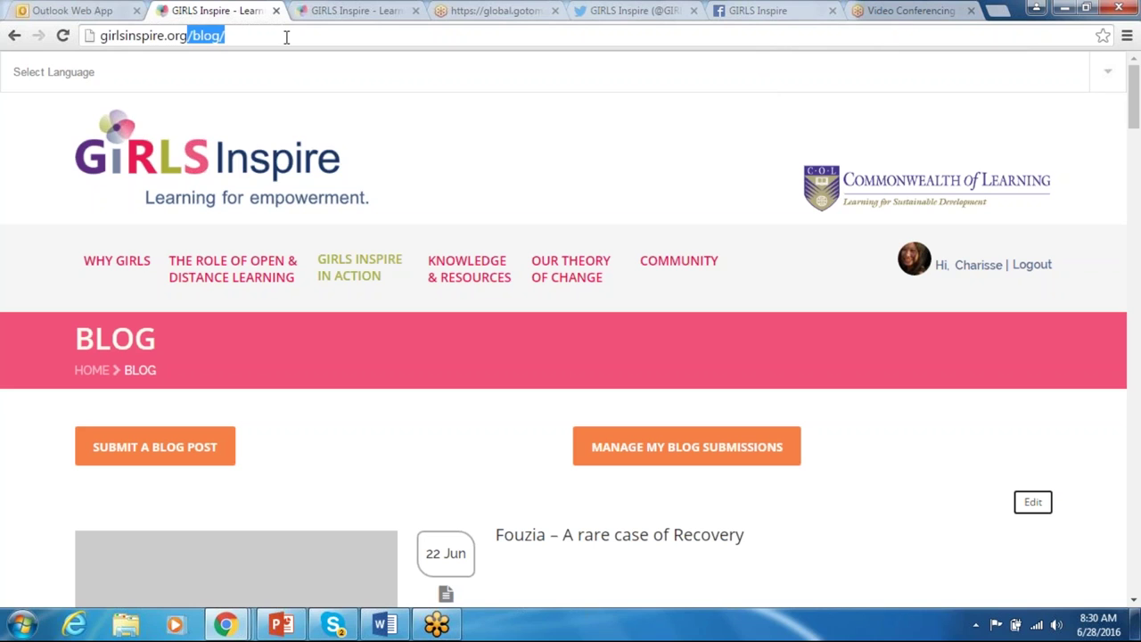
# Load the girlsinspire.org home page, open the Blog under GIRLS Inspire in Action, and start submitting a blog post
pyautogui.press('Return')
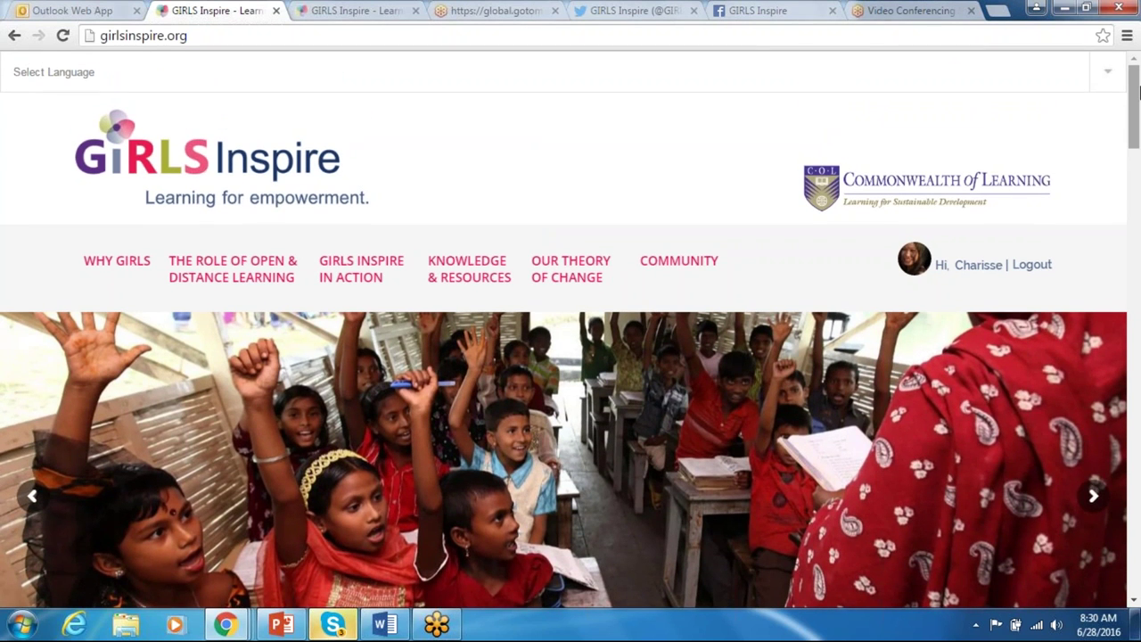
pyautogui.moveTo(374, 267)
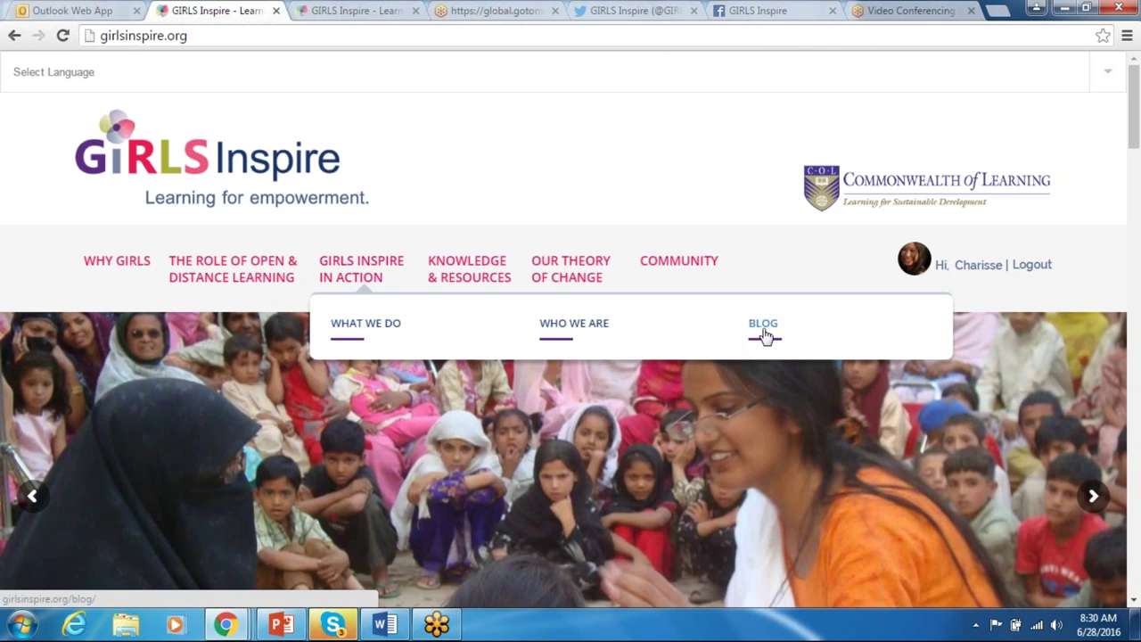
pyautogui.click(765, 330)
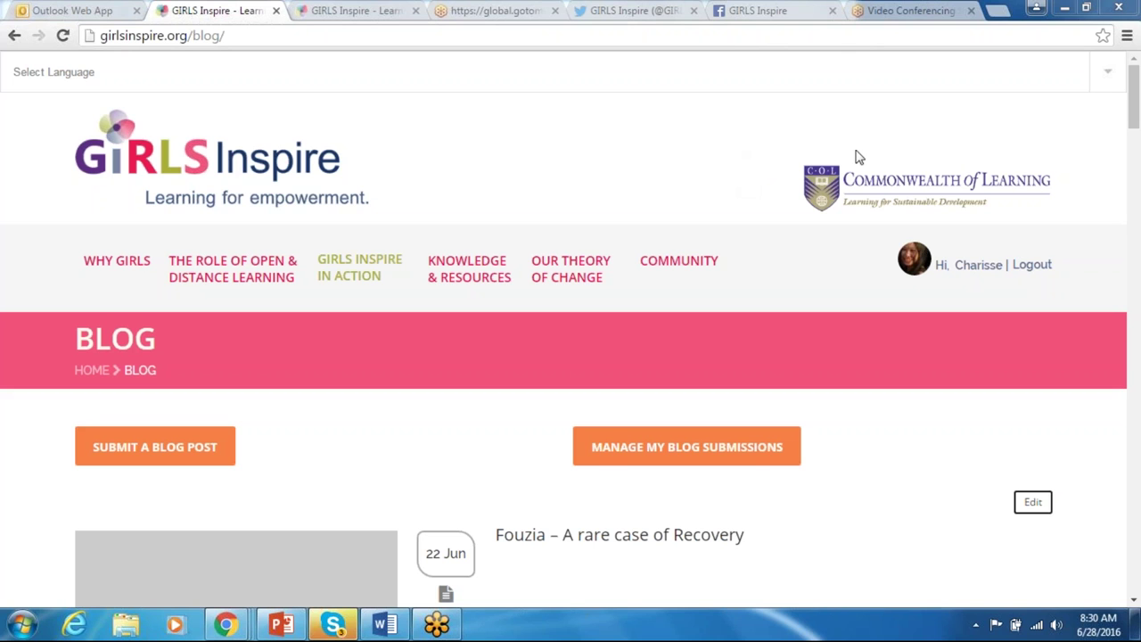
pyautogui.click(194, 449)
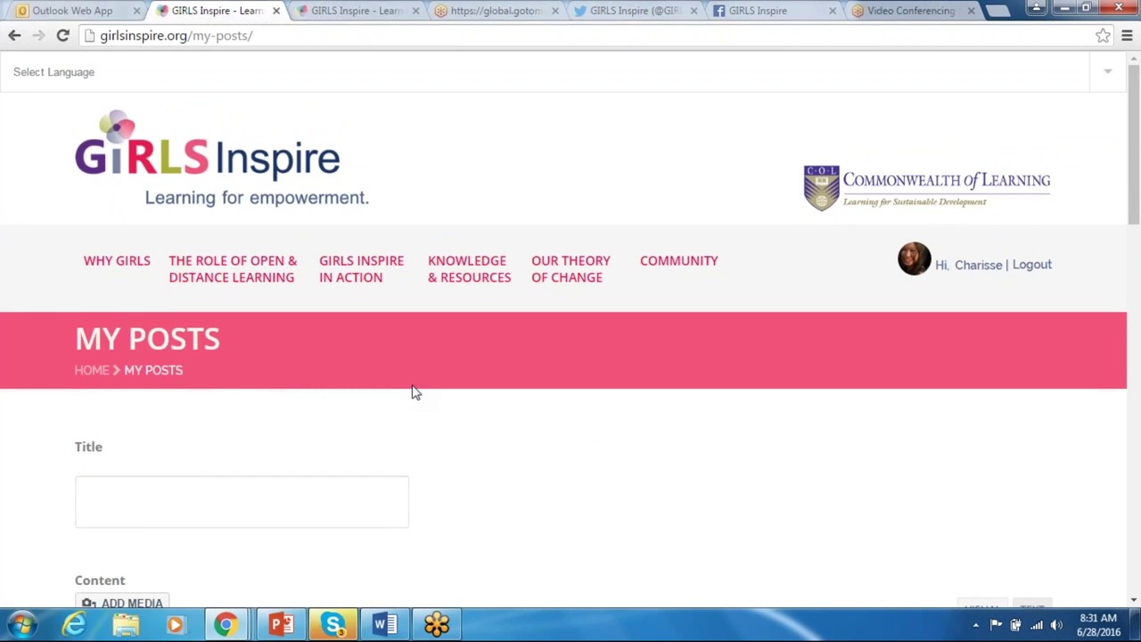
# Review the post form's title and content fields and the available category options
pyautogui.scroll(-2, 1134, 214)
pyautogui.scroll(-3, 1134, 214)
pyautogui.scroll(2, 1134, 214)
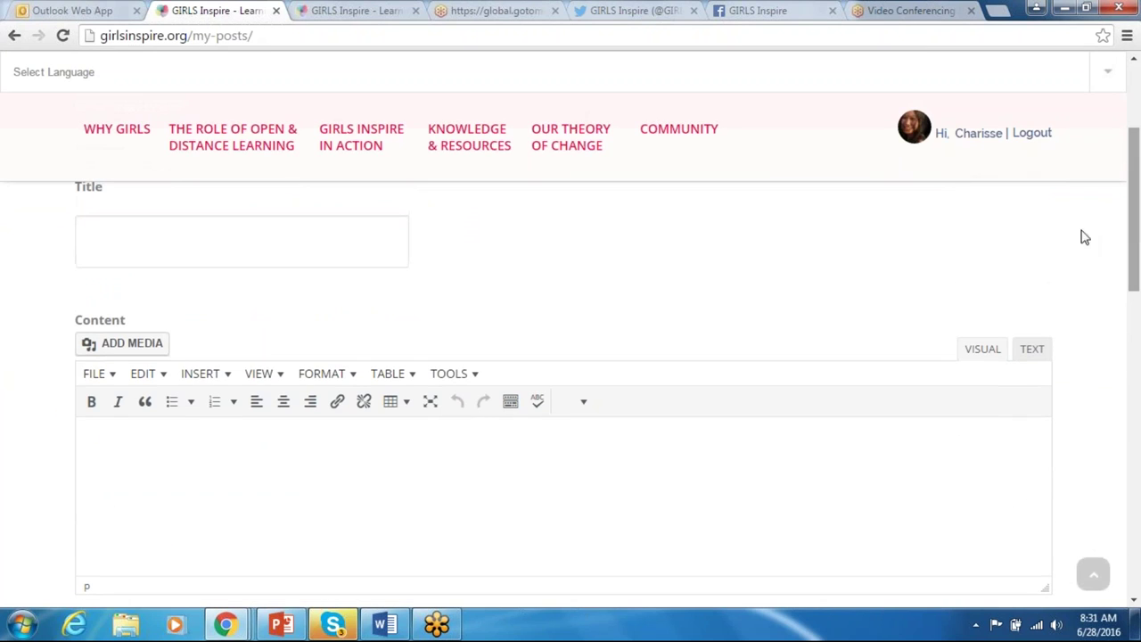
pyautogui.scroll(-2, 1134, 321)
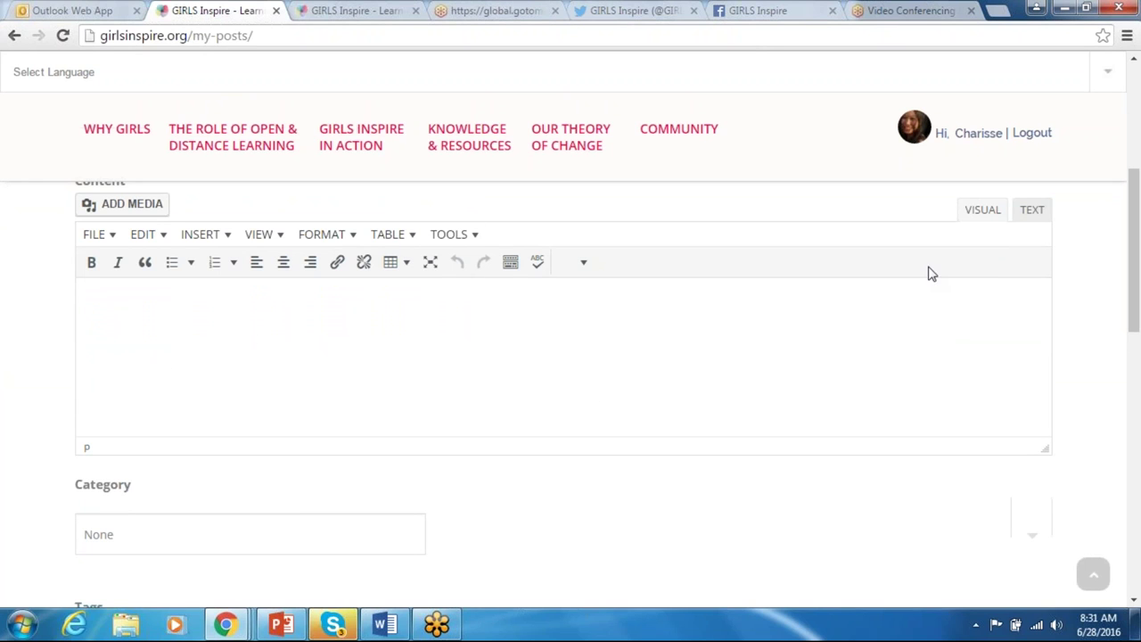
pyautogui.scroll(-2, 1138, 253)
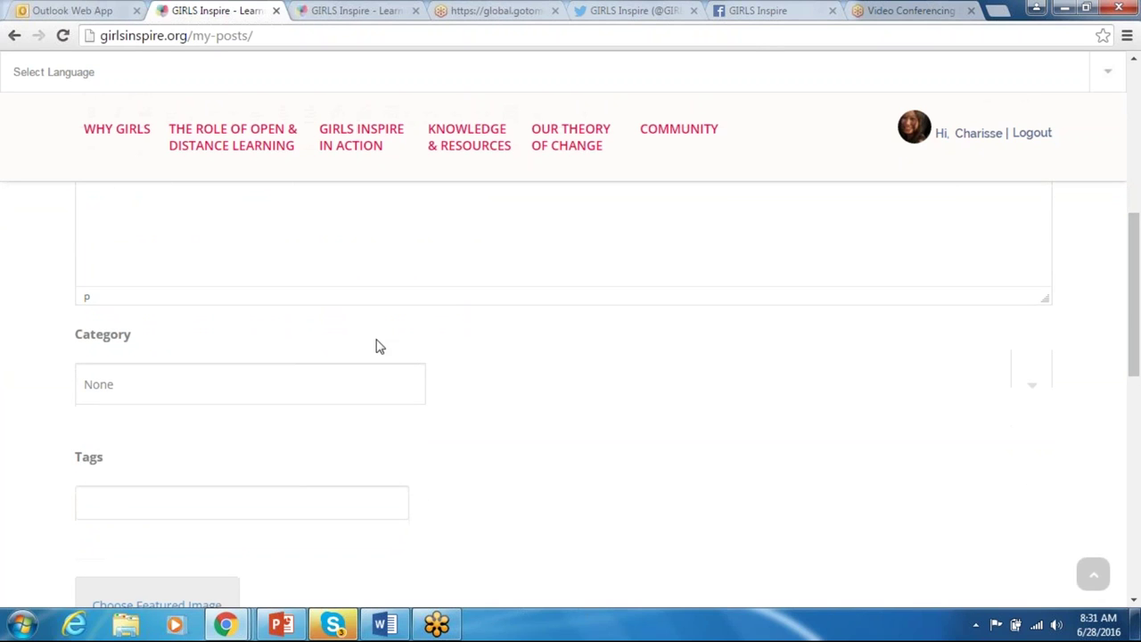
pyautogui.click(323, 381)
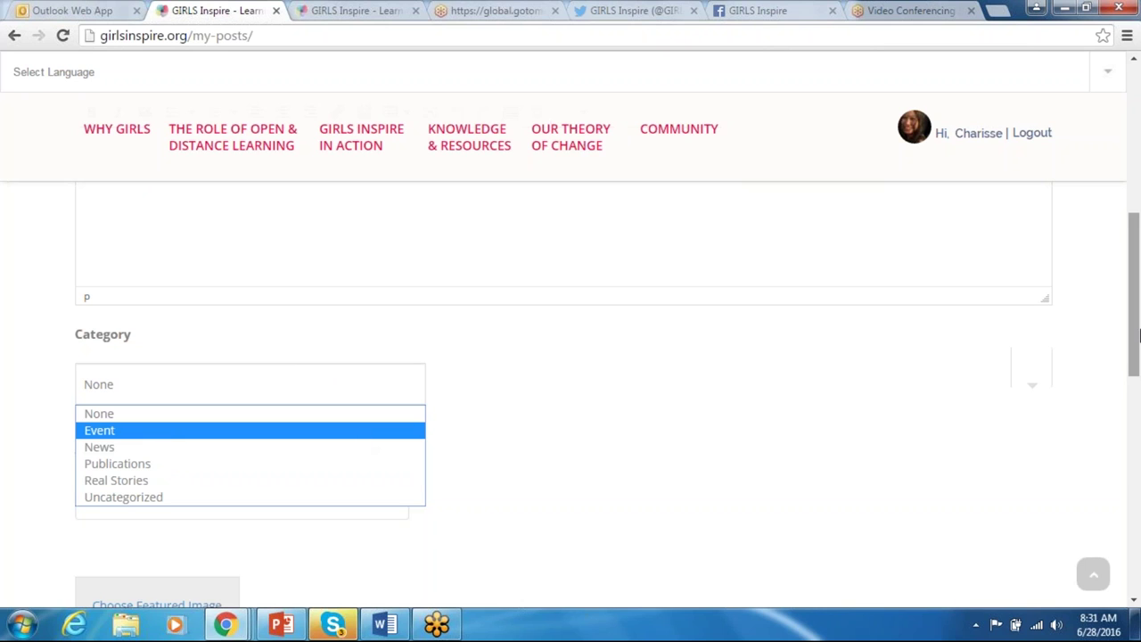
pyautogui.click(1137, 332)
pyautogui.moveTo(1136, 333); pyautogui.dragTo(1137, 361)
# Enter "Child Marriage; Skills Development" as the post's tags
pyautogui.click(227, 409)
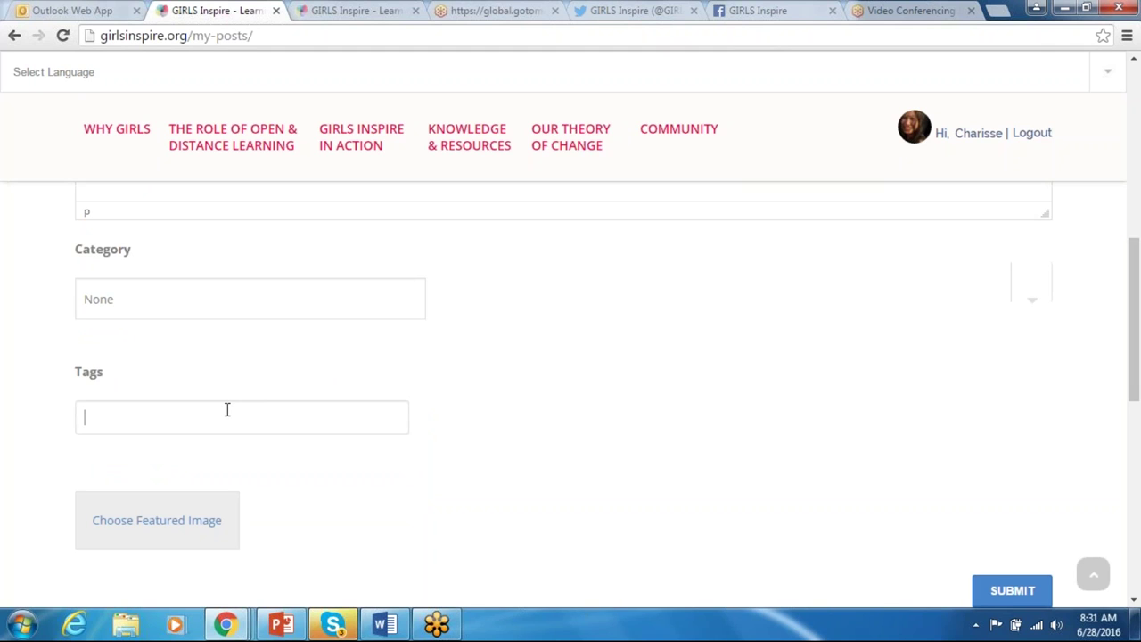
pyautogui.write('Child Marriage')
pyautogui.press('BackSpace')
pyautogui.press('BackSpace')
pyautogui.write('age; Ski')
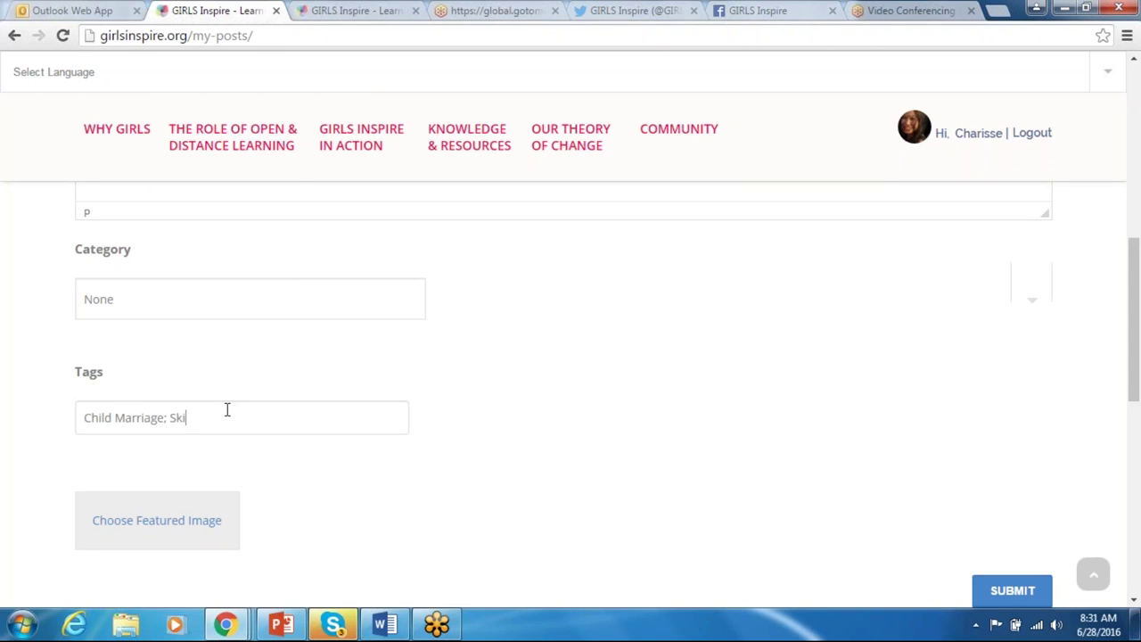
pyautogui.write('lls Development')
# Examine the Media Library images available as the post's featured image, and close the chooser without selecting one
pyautogui.scroll(-2, 268, 375)
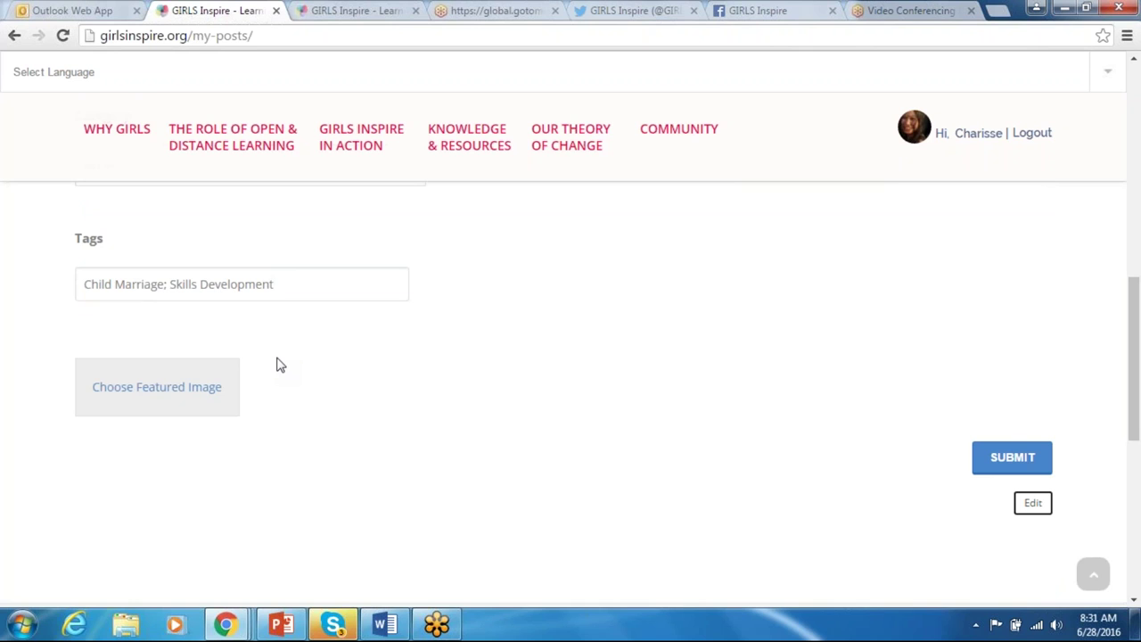
pyautogui.click(219, 388)
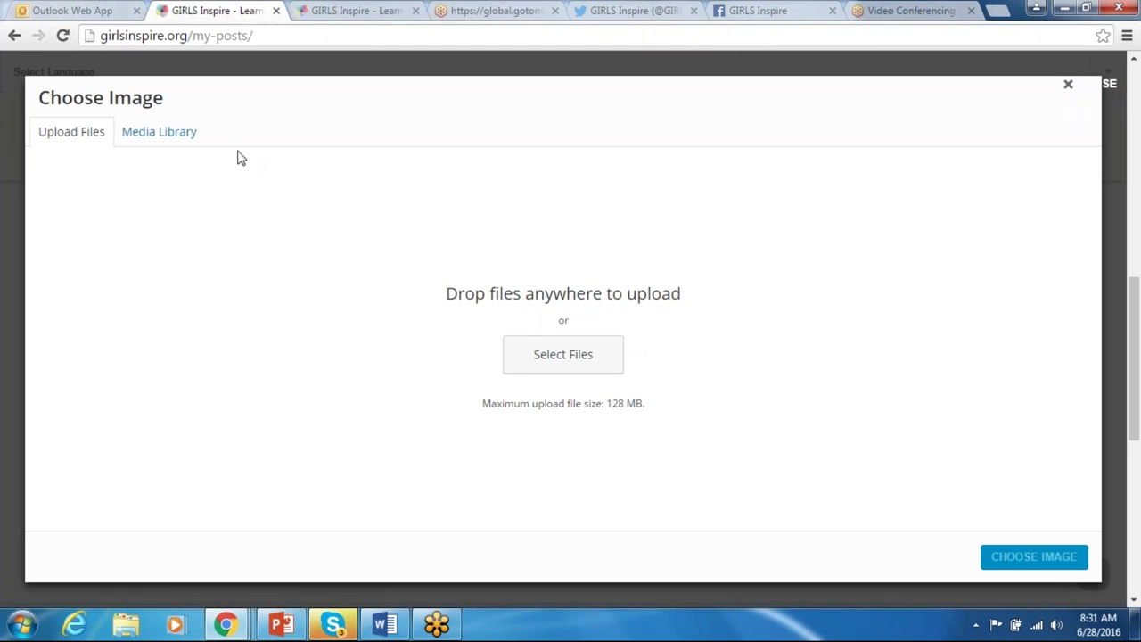
pyautogui.click(159, 131)
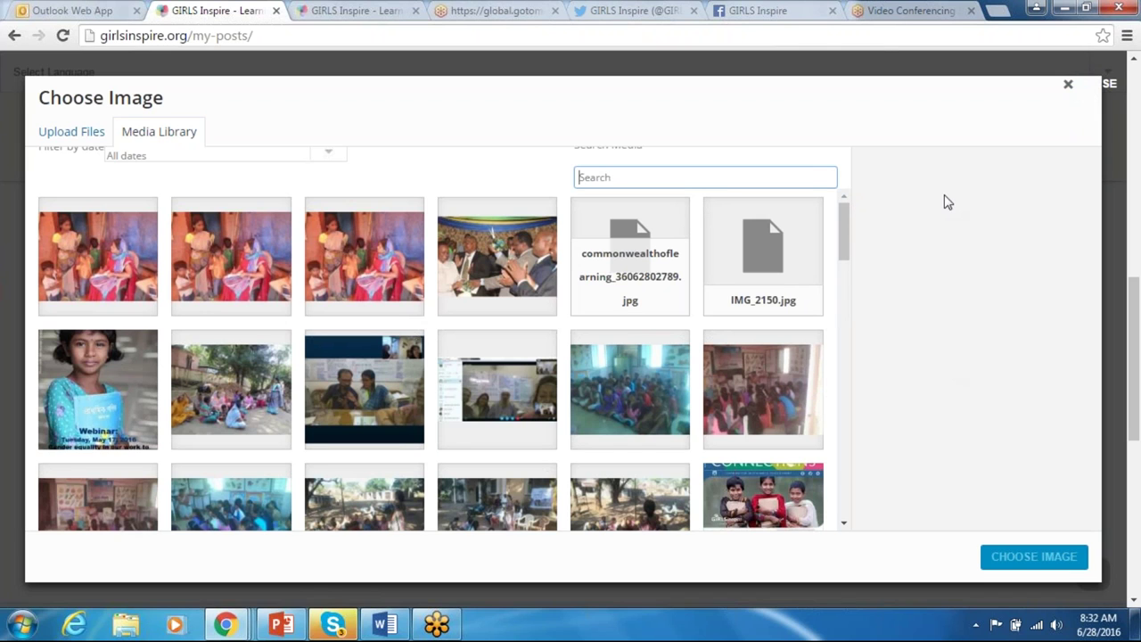
pyautogui.click(1068, 86)
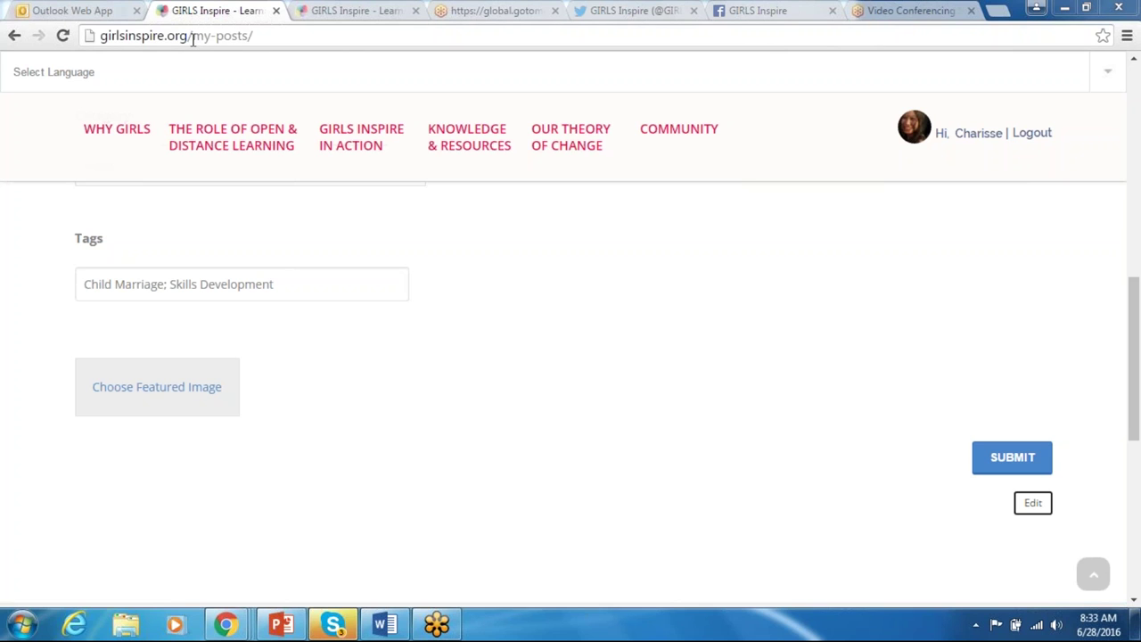
# Leave the unsaved post form and return to the girlsinspire.org home page
pyautogui.moveTo(192, 35); pyautogui.dragTo(387, 48)
pyautogui.press('BackSpace')
pyautogui.press('Return')
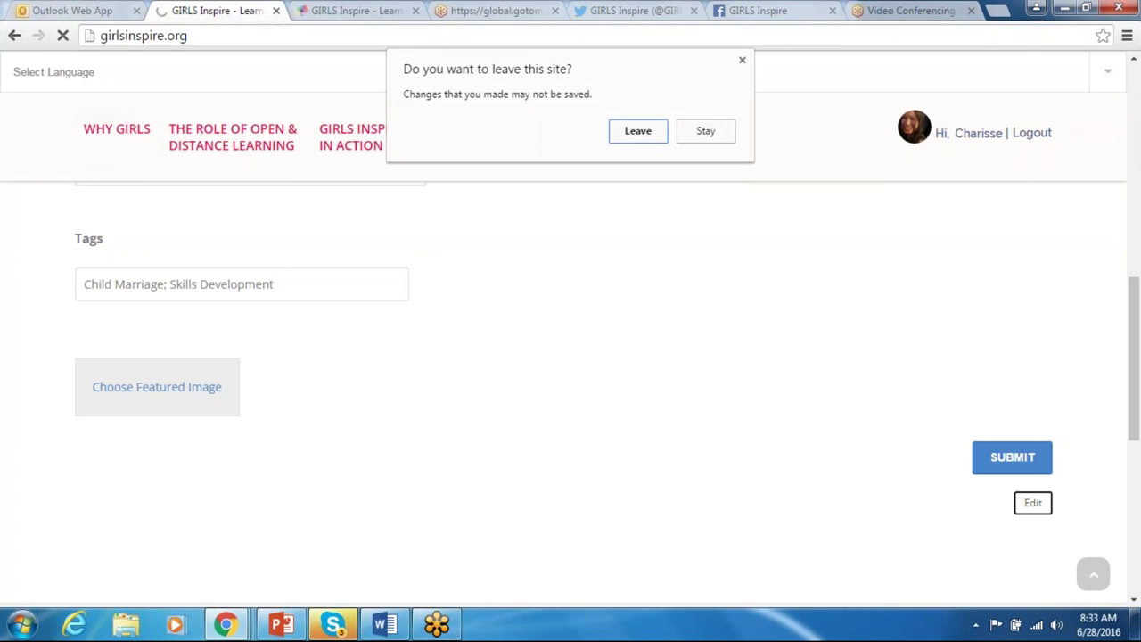
pyautogui.click(631, 133)
pyautogui.moveTo(634, 140)
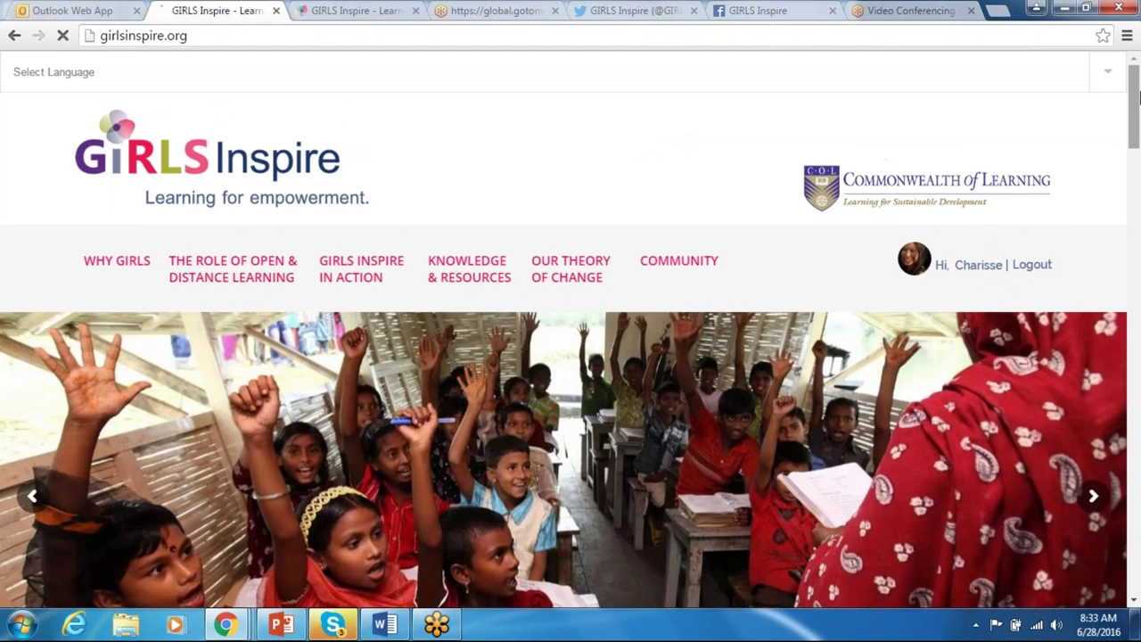
pyautogui.moveTo(1135, 97); pyautogui.dragTo(1137, 85)
pyautogui.moveTo(1138, 85)
pyautogui.mouseDown()
pyautogui.moveTo(1138, 170)
pyautogui.moveTo(1137, 85)
pyautogui.mouseUp()
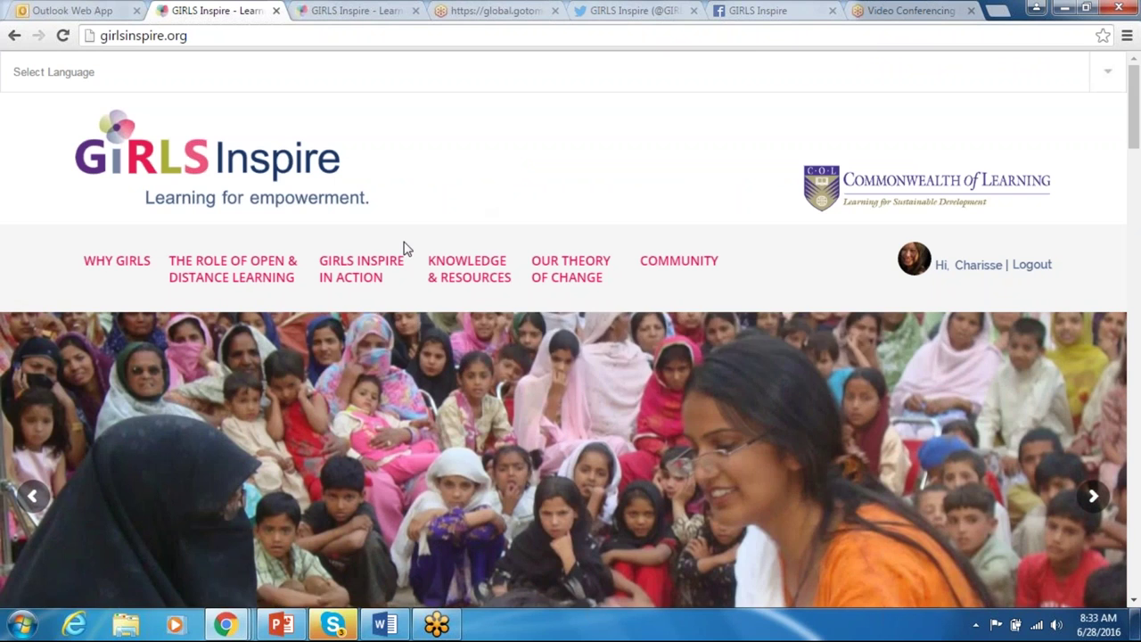
# Reopen the Blog under GIRLS Inspire in Action and start a new blog post submission
pyautogui.moveTo(383, 265)
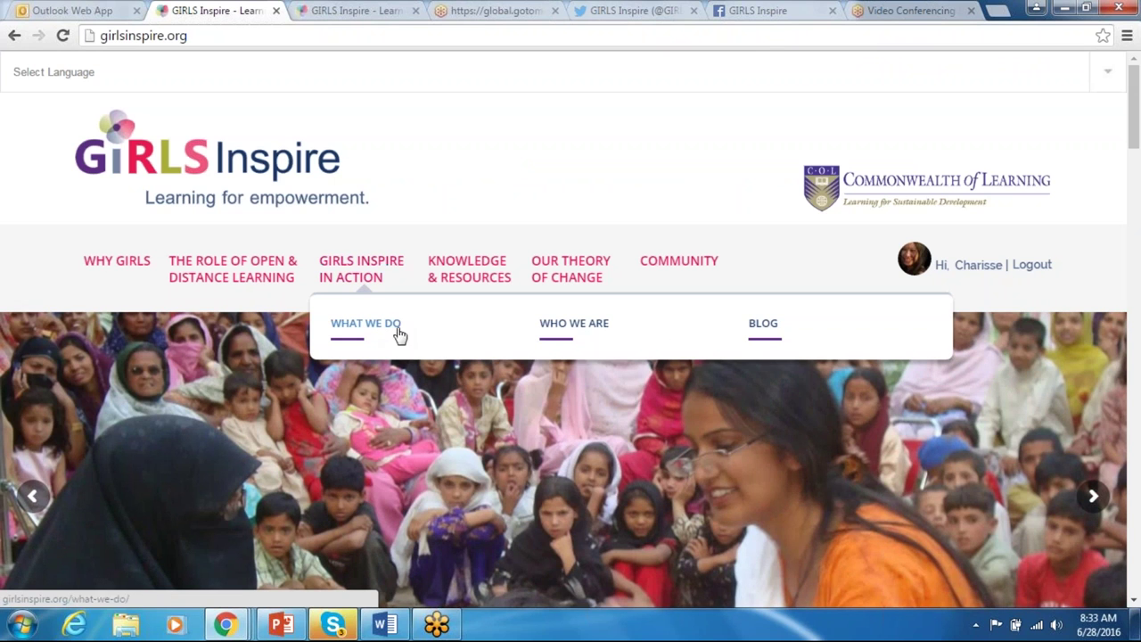
pyautogui.click(765, 326)
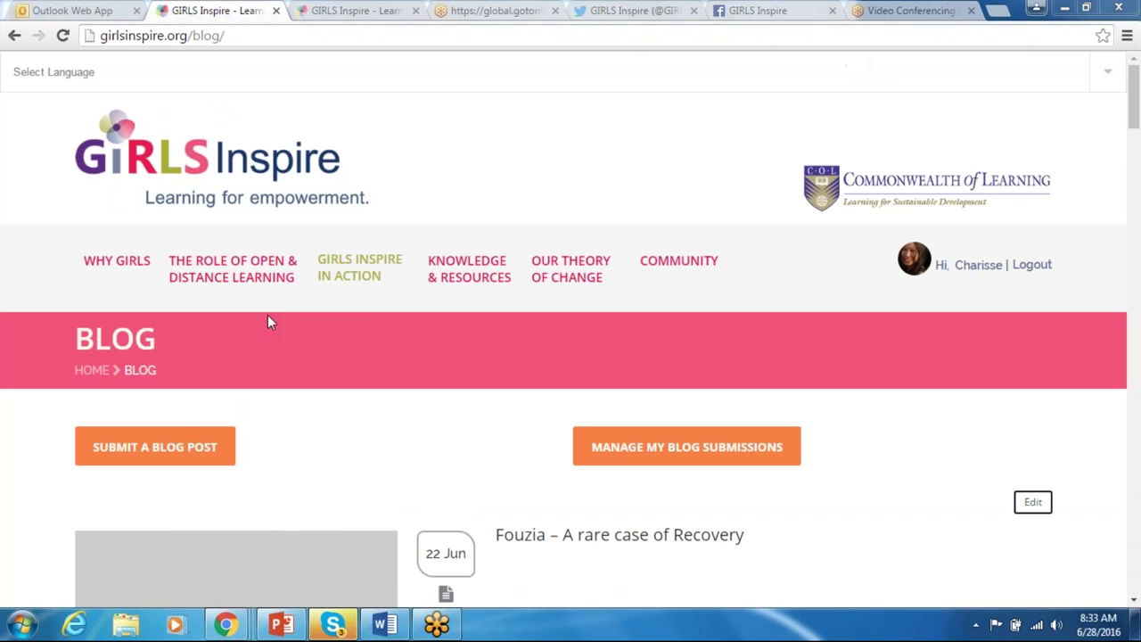
pyautogui.click(176, 448)
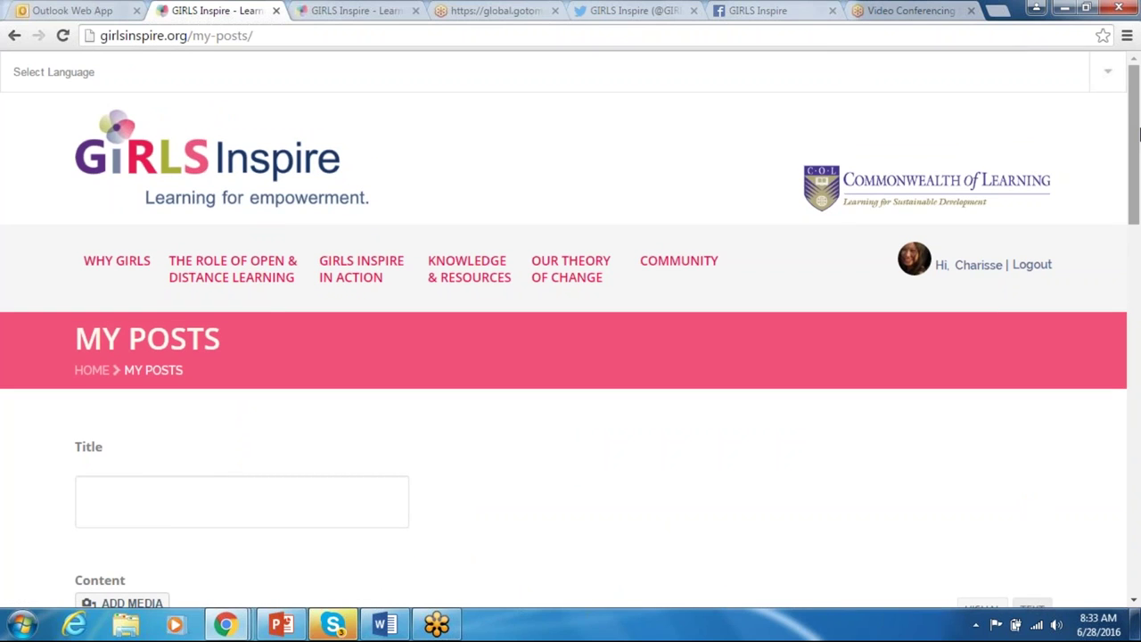
# Go through the new post's title and content fields and view its category choices without selecting one
pyautogui.moveTo(1138, 132); pyautogui.dragTo(1138, 136)
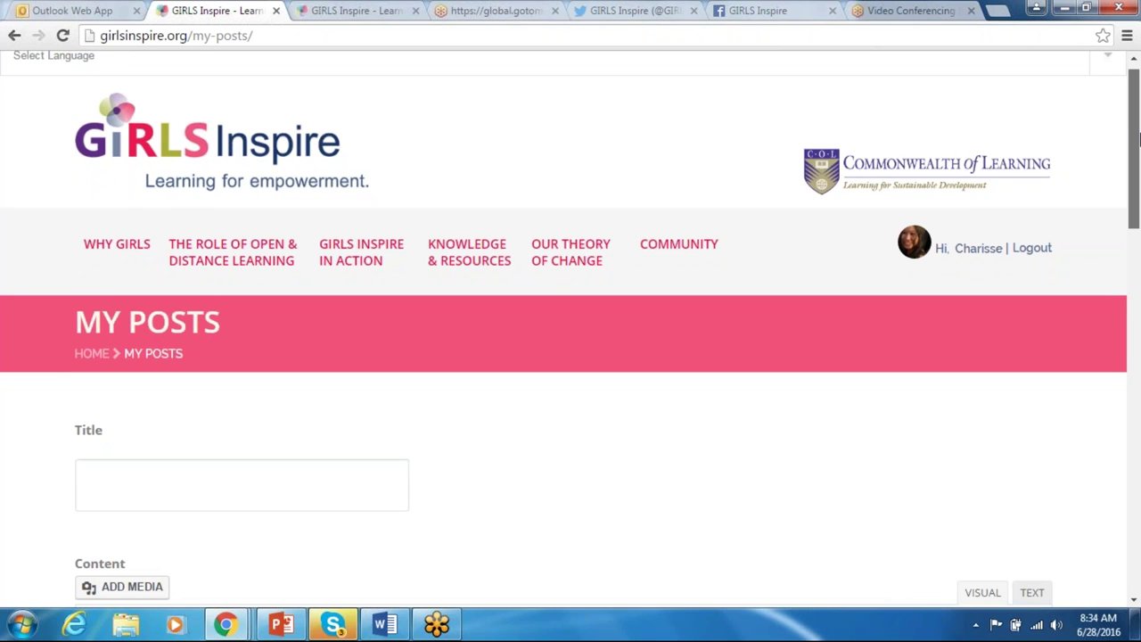
pyautogui.moveTo(1137, 132); pyautogui.dragTo(1111, 204)
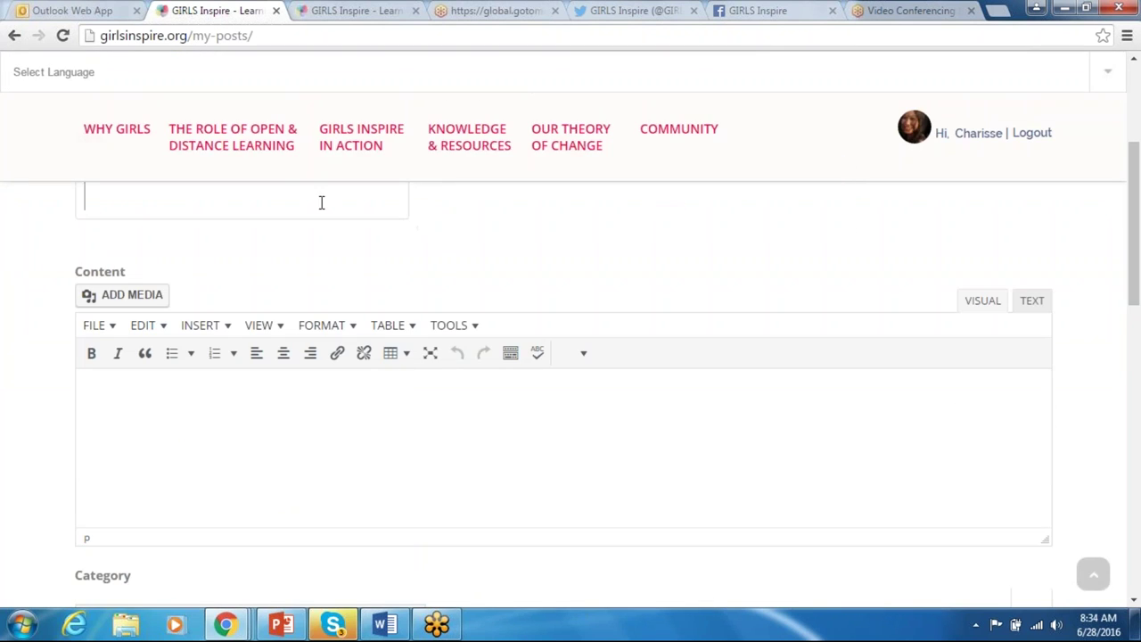
pyautogui.moveTo(1139, 271); pyautogui.dragTo(1139, 299)
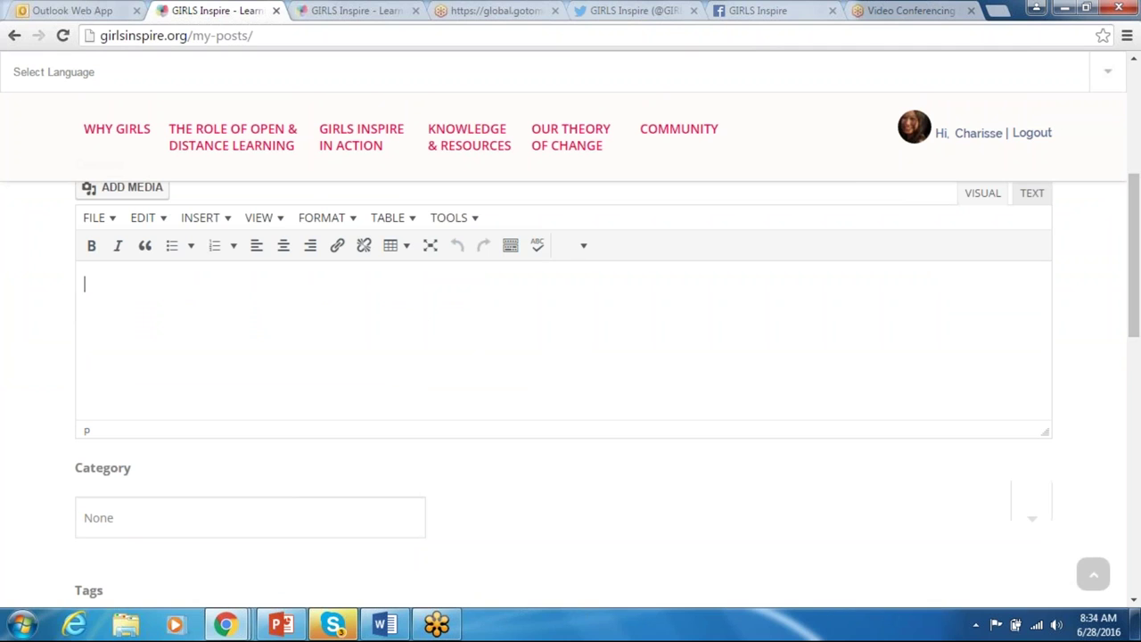
pyautogui.moveTo(1139, 243); pyautogui.dragTo(1138, 287)
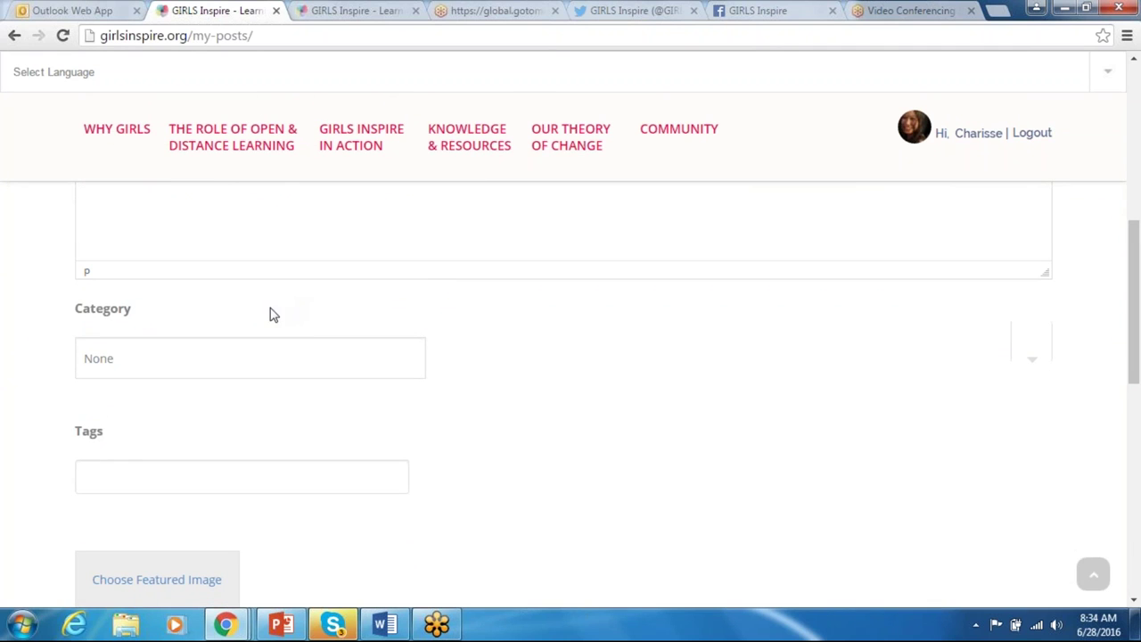
pyautogui.click(217, 363)
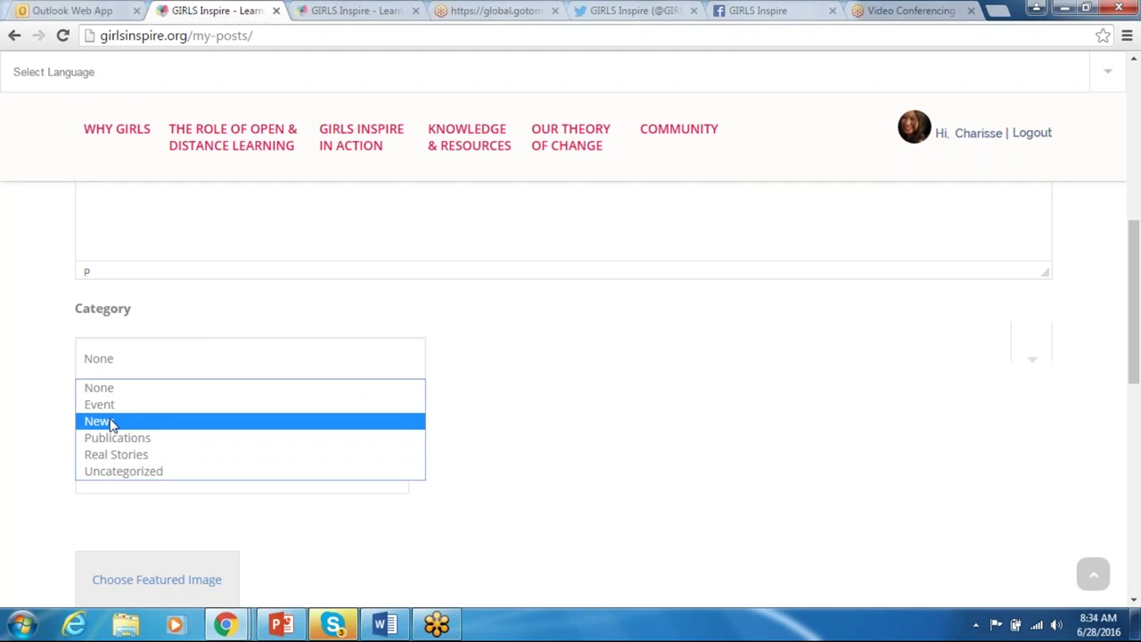
pyautogui.click(458, 389)
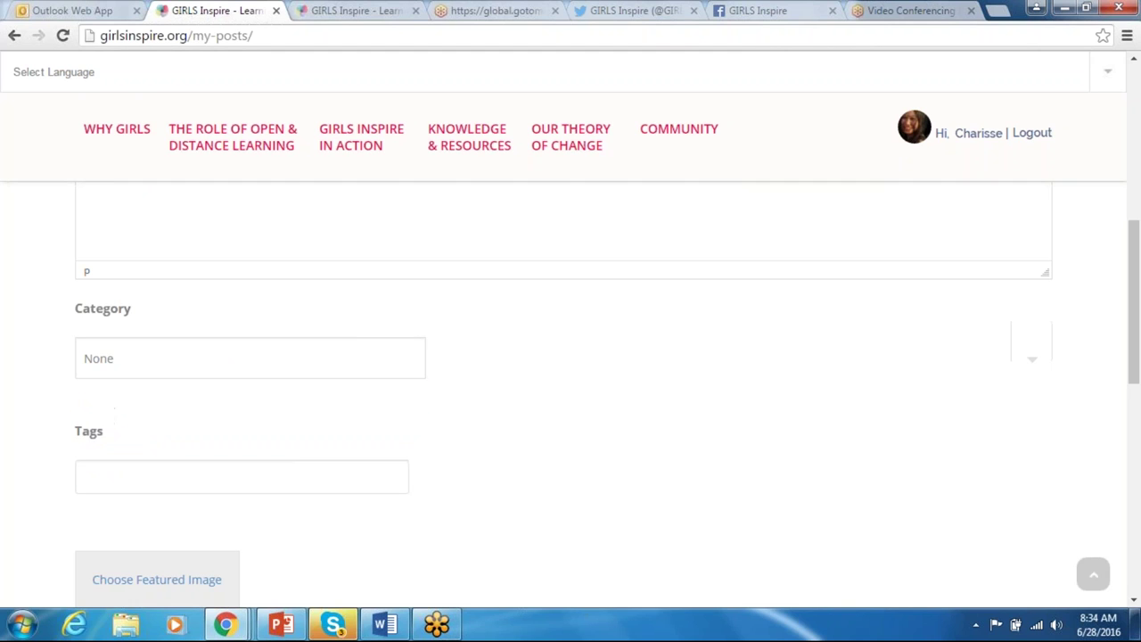
# Tag the new post with "Child Marriage; Skills Development"
pyautogui.moveTo(1136, 337); pyautogui.dragTo(1138, 356)
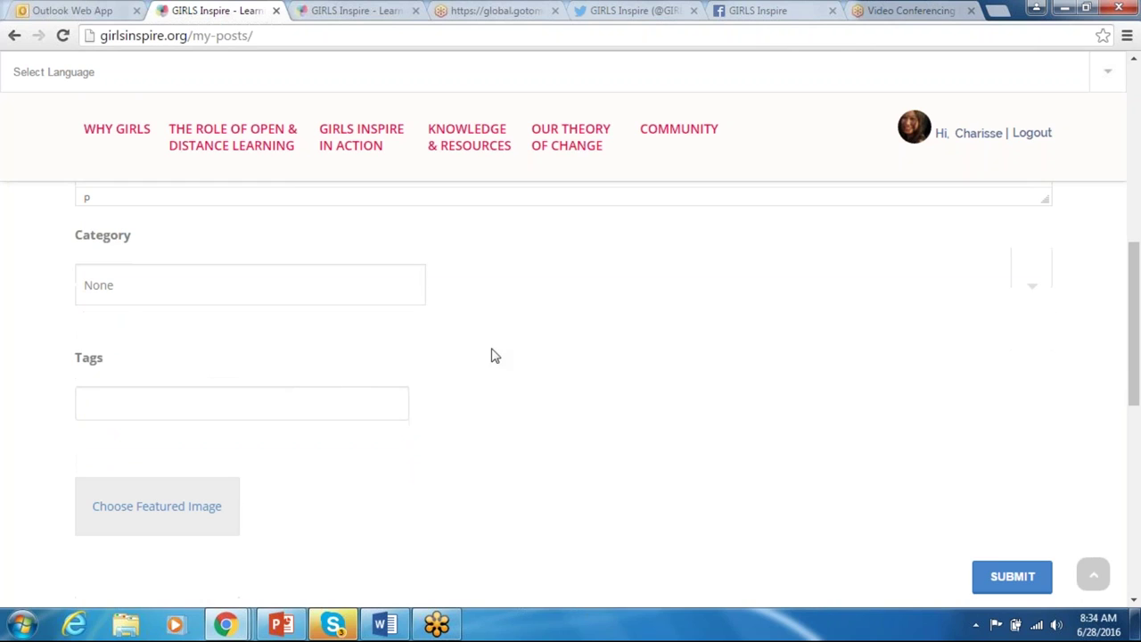
pyautogui.click(295, 403)
pyautogui.write('Child Marriage; Skills Development')
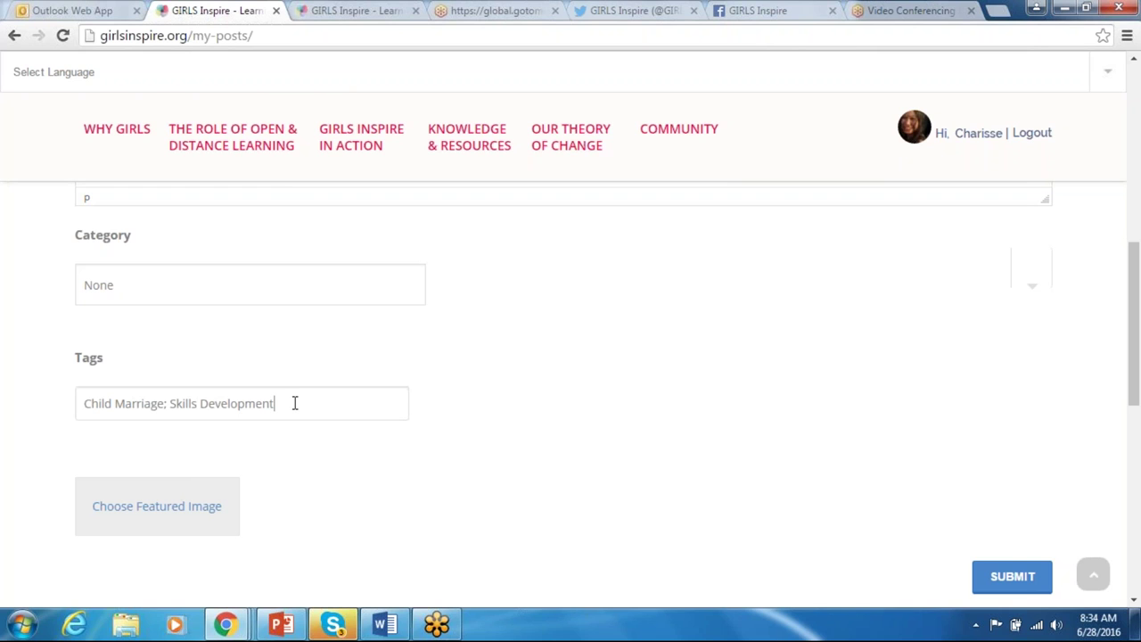
# Compare the Upload Files and Media Library sources for the featured image, and close the chooser without selecting one
pyautogui.click(171, 505)
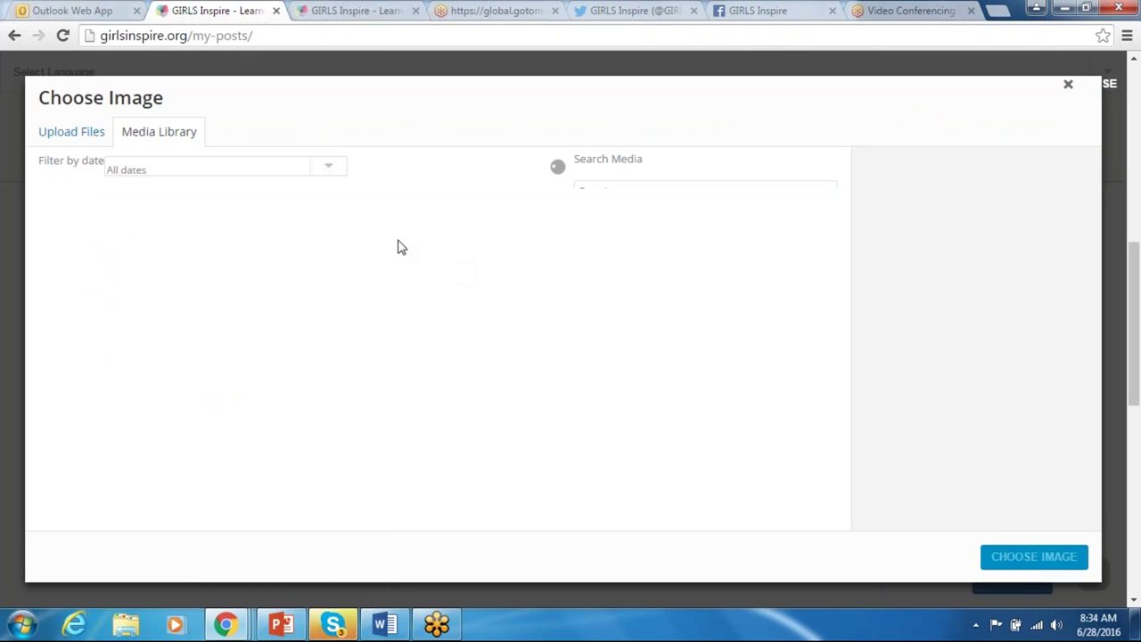
pyautogui.click(90, 135)
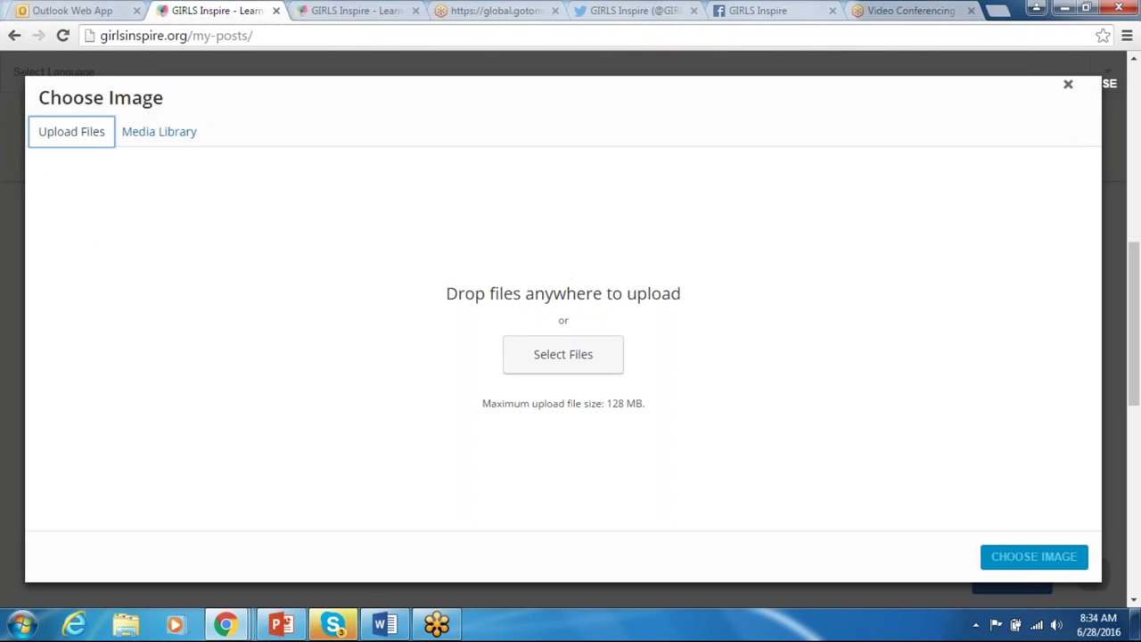
pyautogui.click(189, 142)
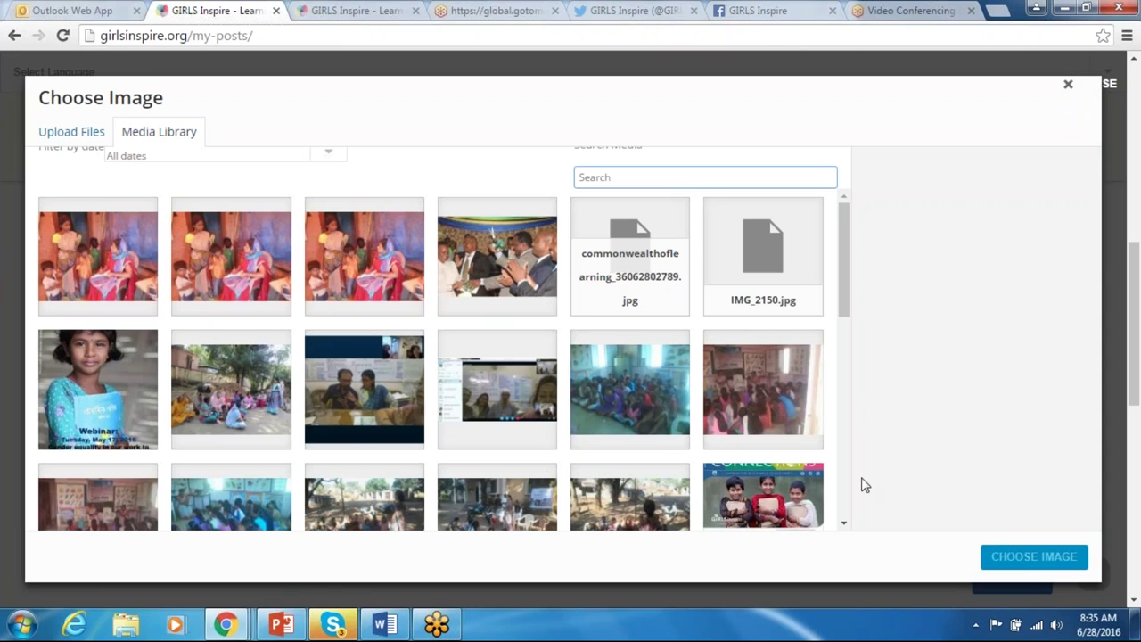
pyautogui.click(800, 91)
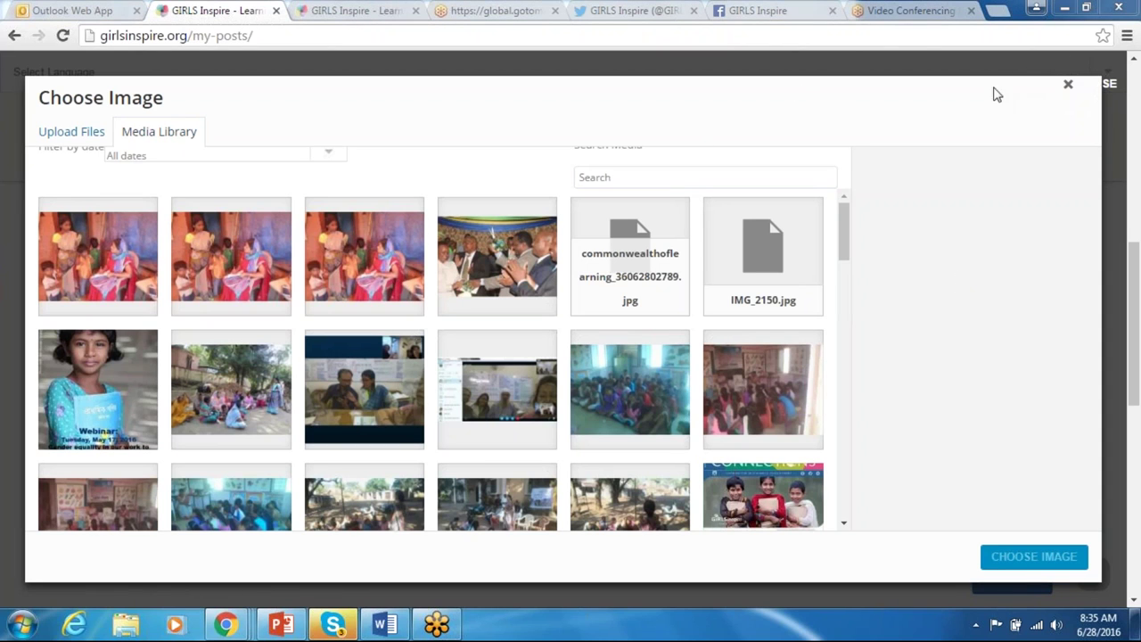
pyautogui.click(1068, 87)
# Leave the new post form without submitting it, discarding its entries, and return to the Blog under GIRLS Inspire in Action
pyautogui.scroll(-3, 1140, 385)
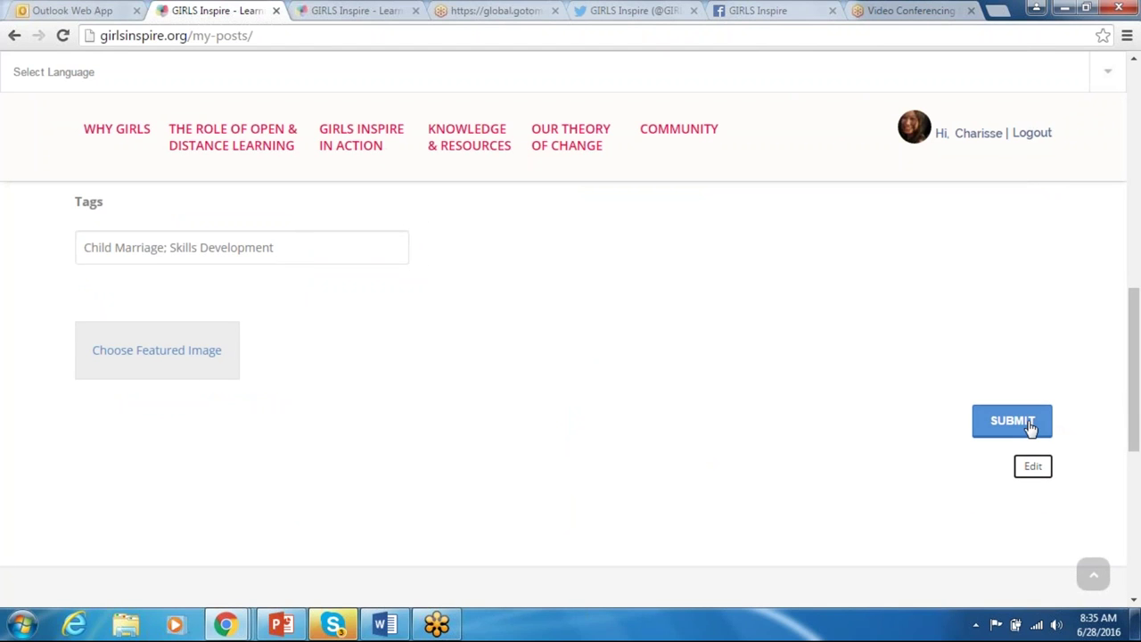
pyautogui.moveTo(1136, 377); pyautogui.dragTo(1139, 165)
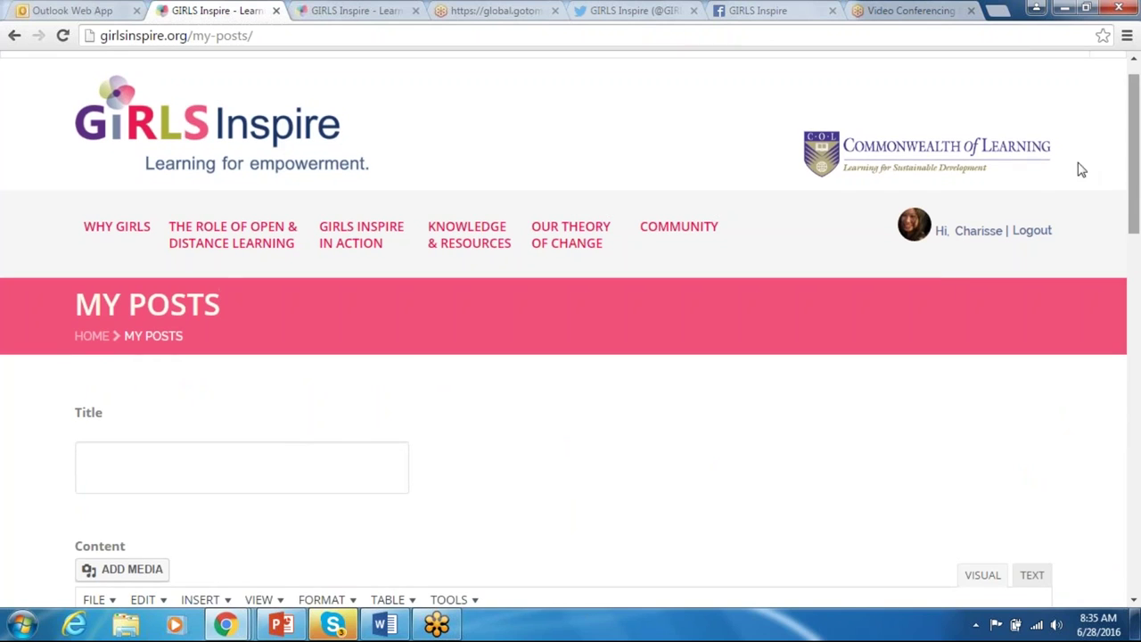
pyautogui.moveTo(361, 233)
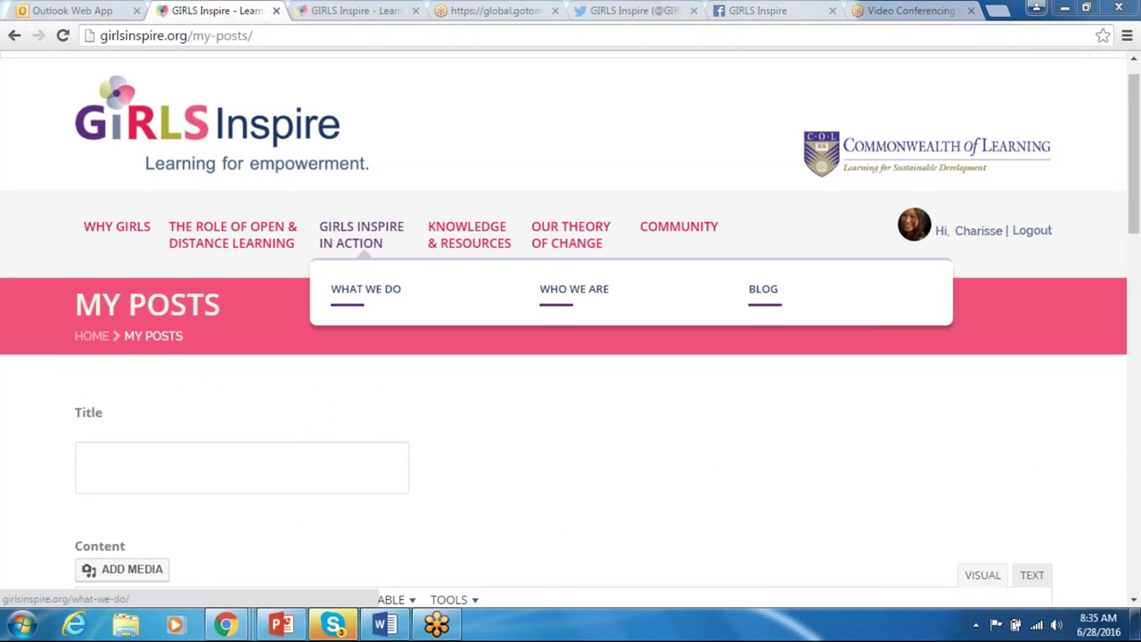
pyautogui.click(756, 299)
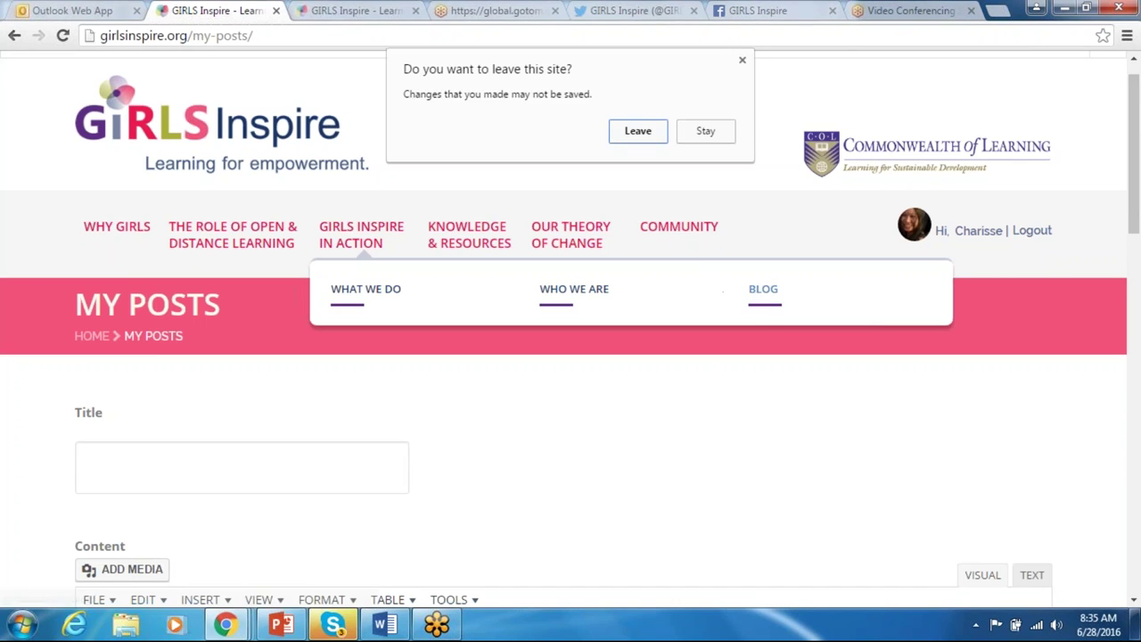
pyautogui.click(644, 132)
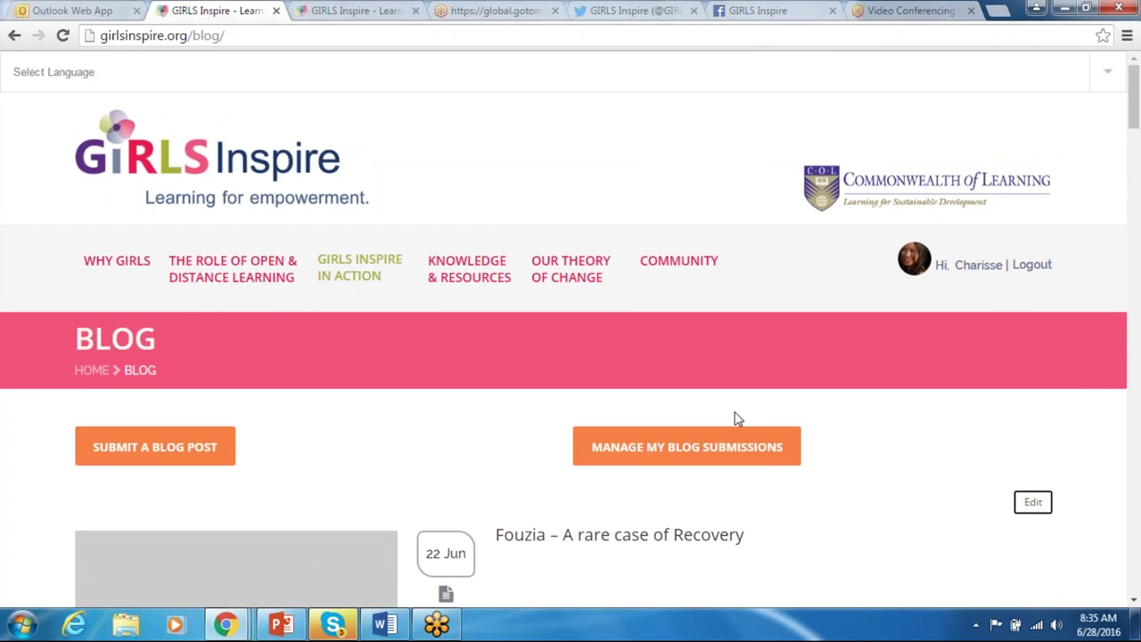
# Open the page for managing own blog submissions and review the live posts and the pending posts
pyautogui.click(687, 446)
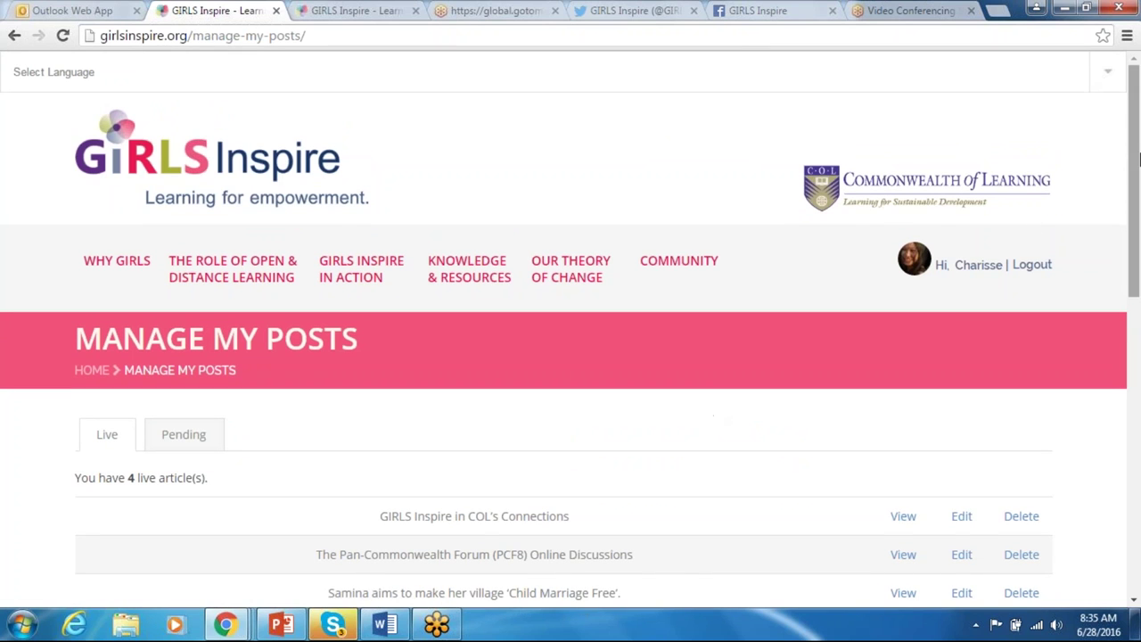
pyautogui.moveTo(1139, 158); pyautogui.dragTo(1139, 202)
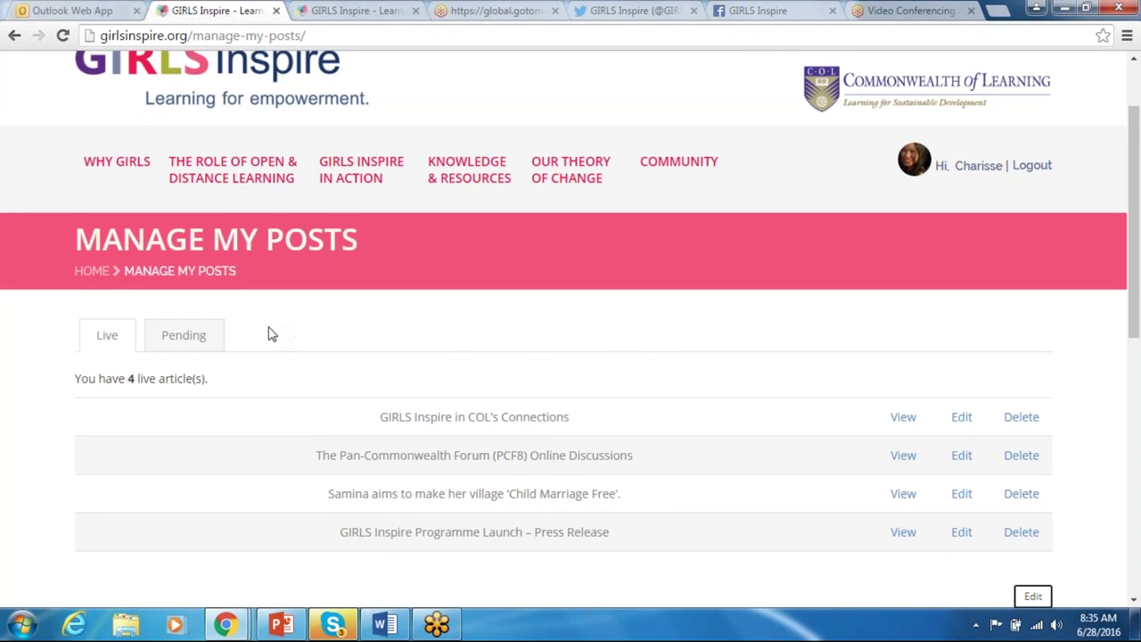
pyautogui.click(190, 340)
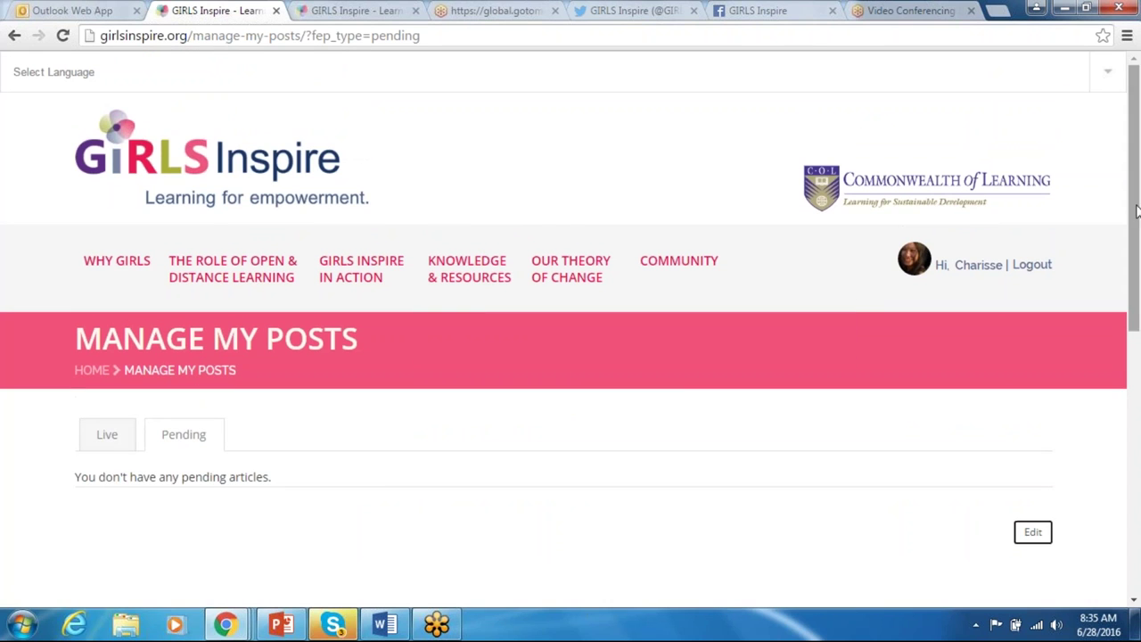
pyautogui.moveTo(1136, 210); pyautogui.dragTo(1139, 232)
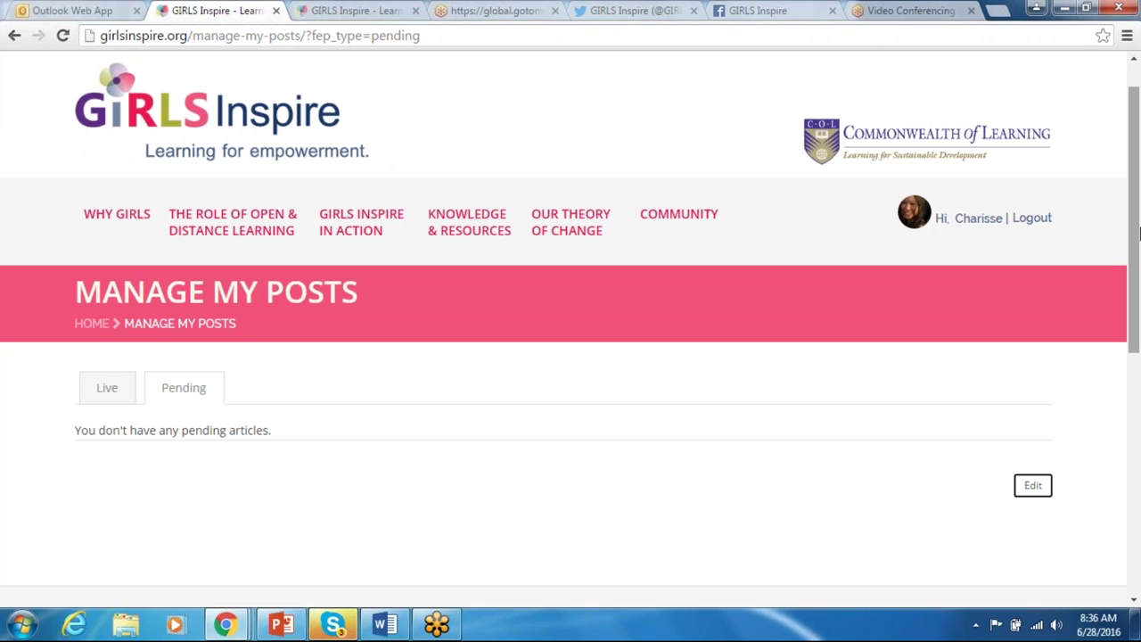
pyautogui.click(1033, 485)
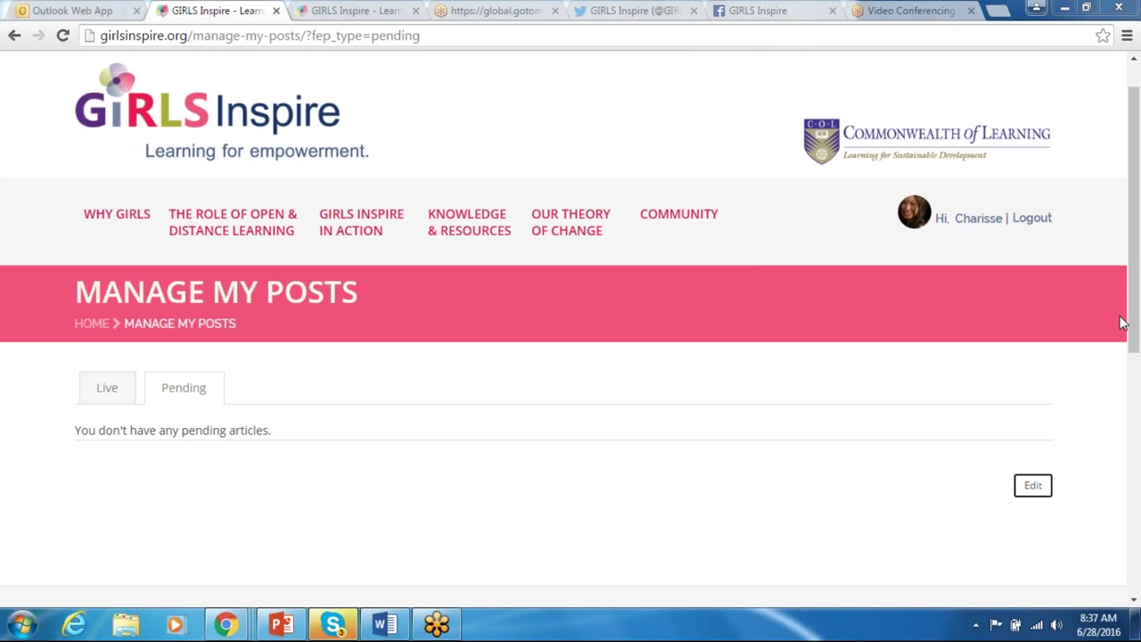
# Switch to the PowerPoint webinar presentation and start the slide show from slide 16, "Questions?"
pyautogui.click(284, 625)
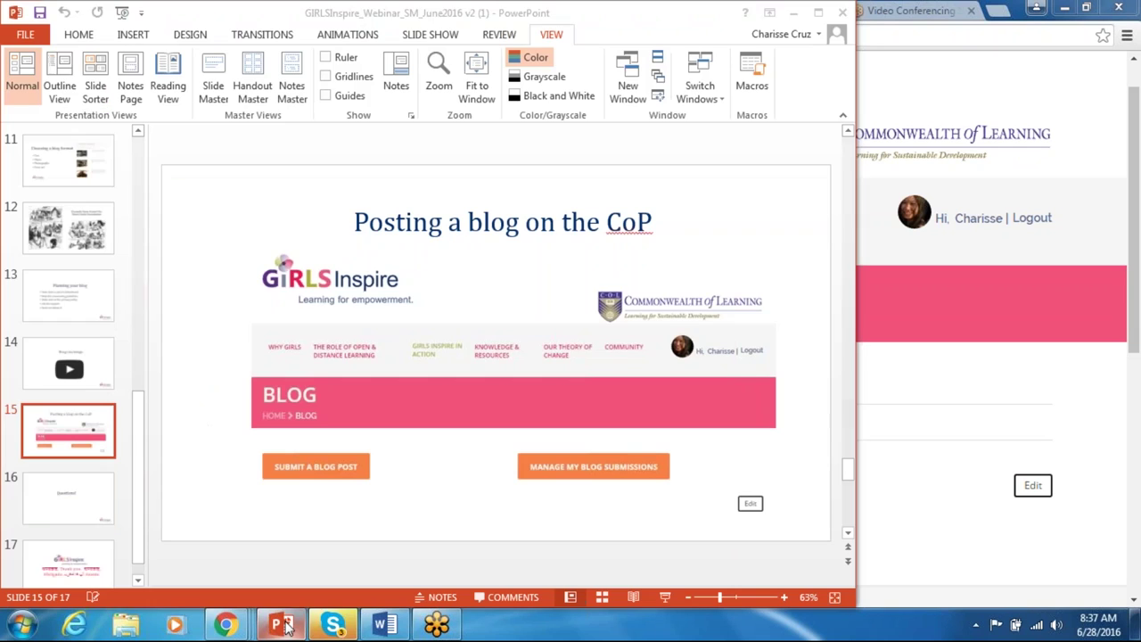
pyautogui.click(104, 500)
pyautogui.click(664, 597)
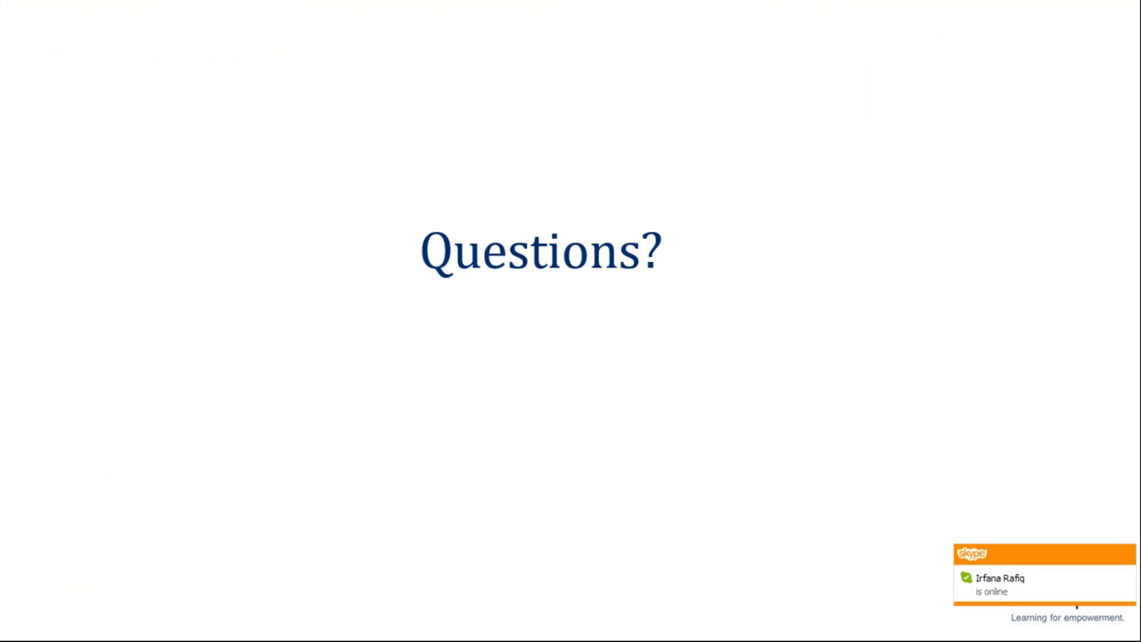